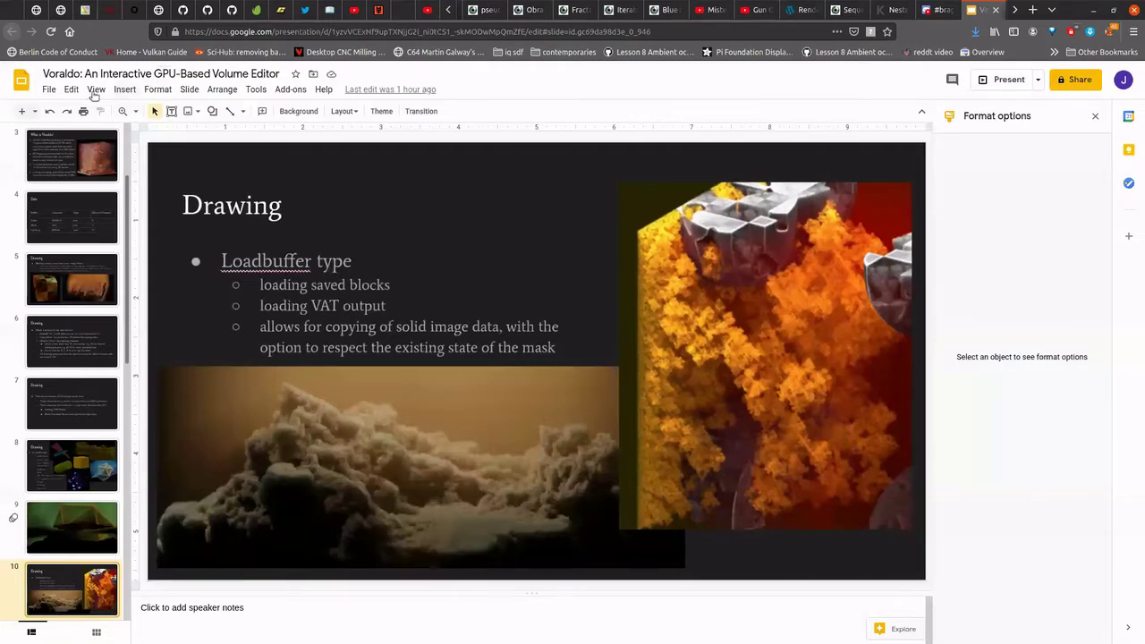
Present the 'Drawing – Loadbuffer type' slide 10 full screen from the View menu.
click(96, 89)
click(120, 111)
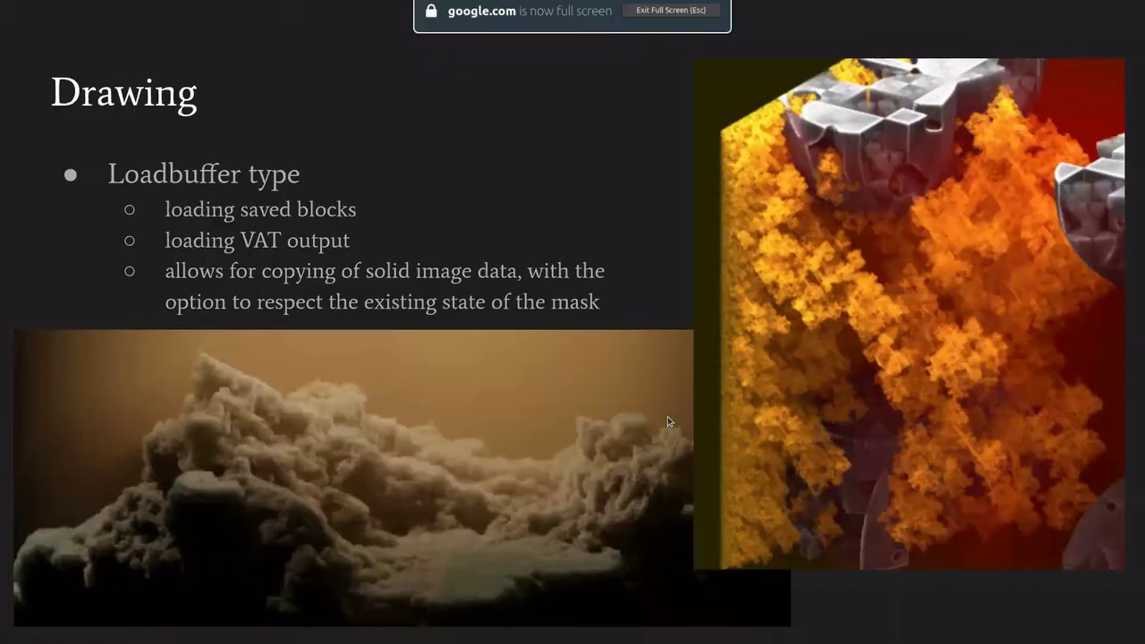
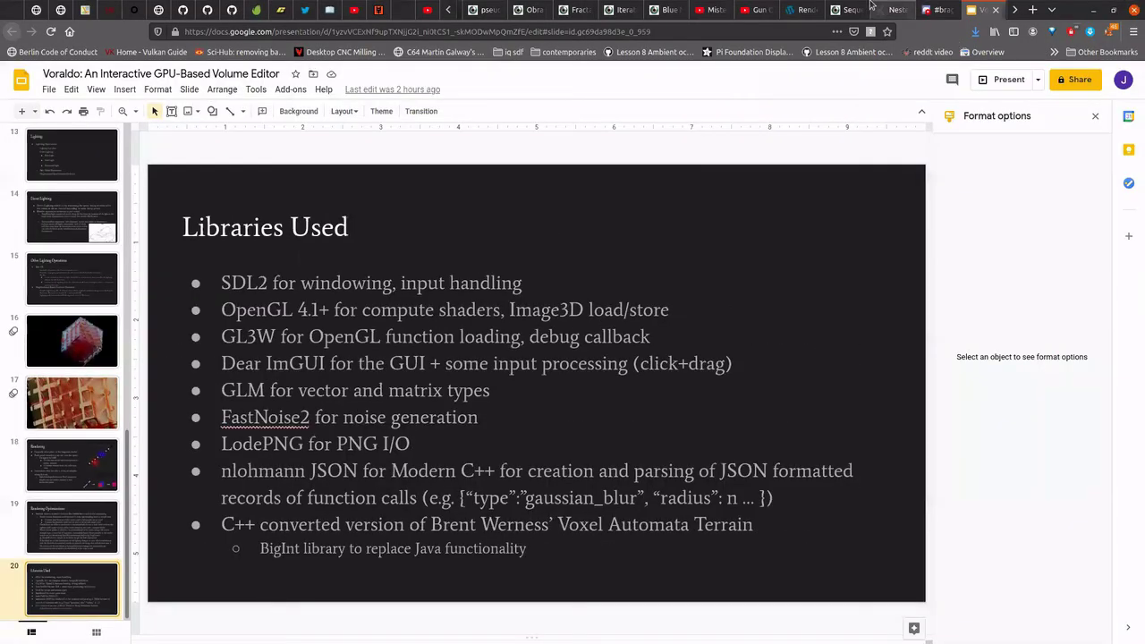
Leave the Libraries Used slide and bring the Zoom meeting tab back into view for Q&A.
scroll(950, 5, down, 1)
click(1031, 9)
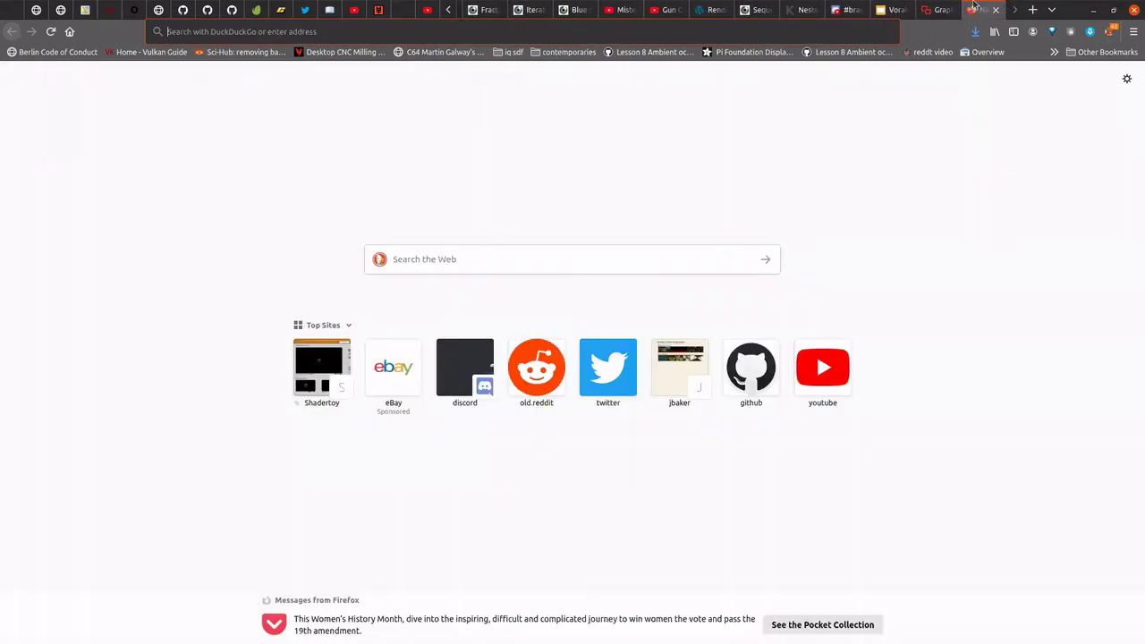
click(937, 10)
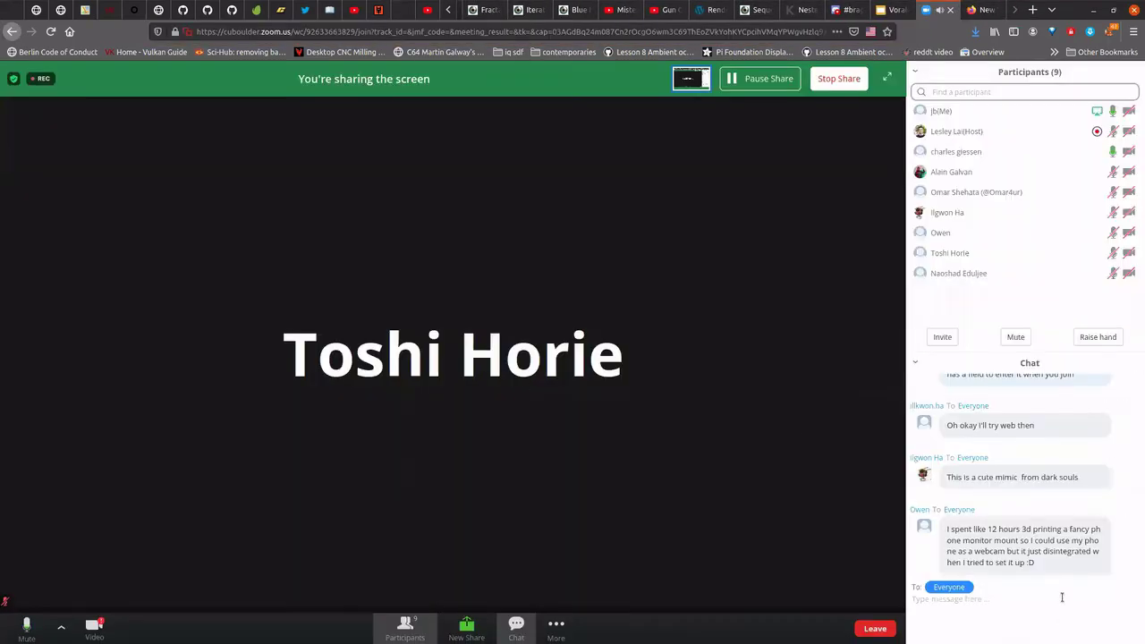
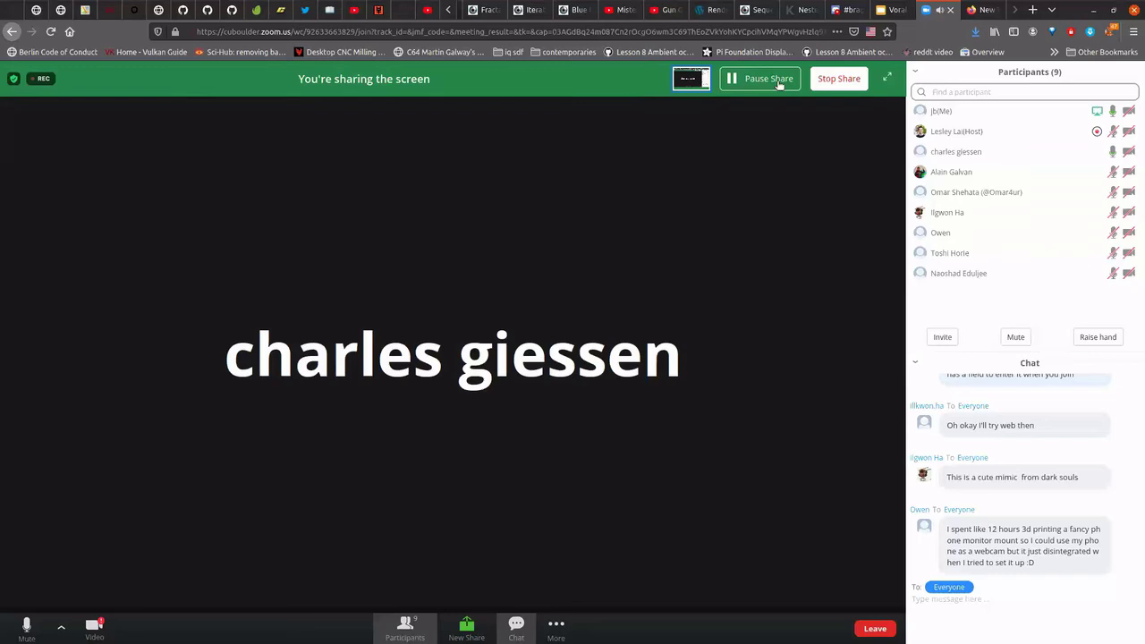
Pause and resume the screen share so the voxel editor with its AABB shape panel is shown.
click(779, 83)
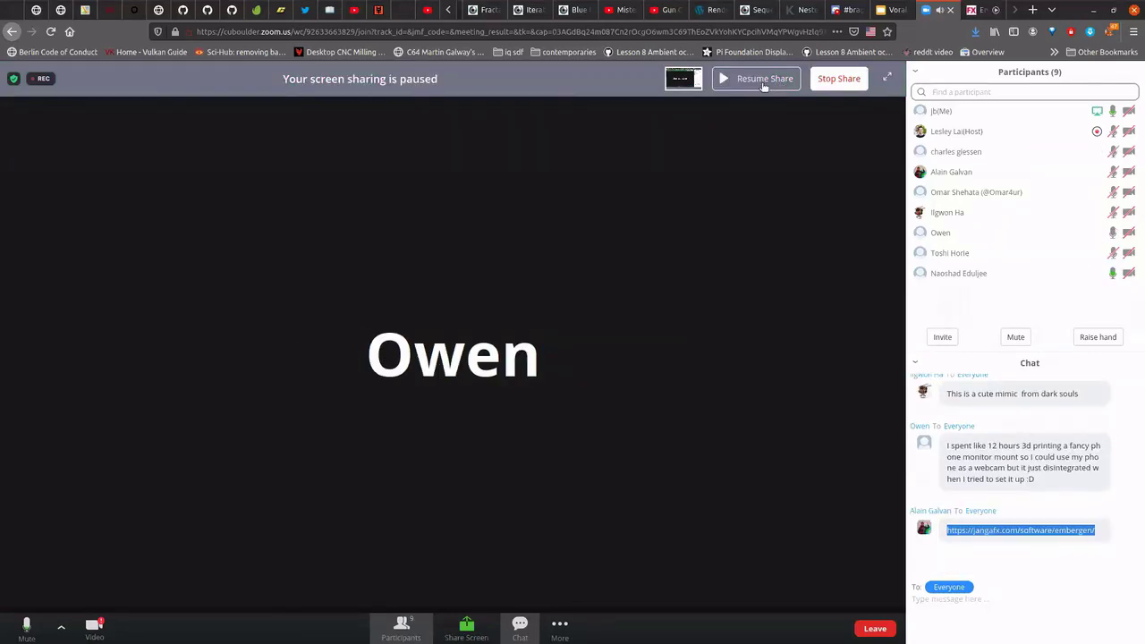
click(776, 81)
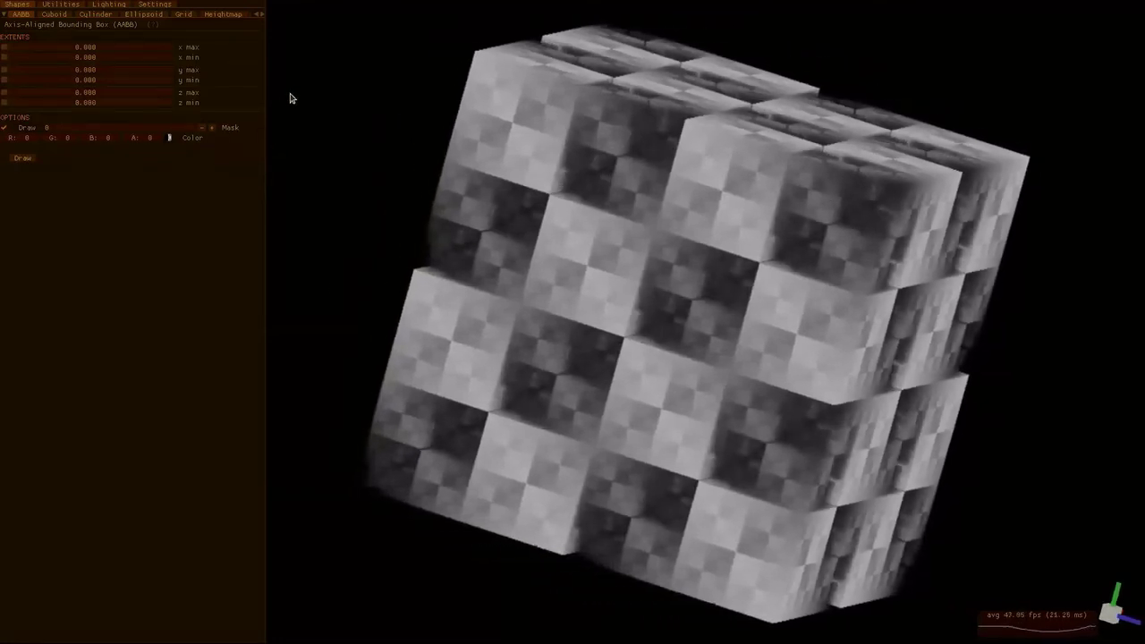
Switch to the Heightmap shape and set its draw colour to R 45, B 32.
click(51, 15)
click(89, 16)
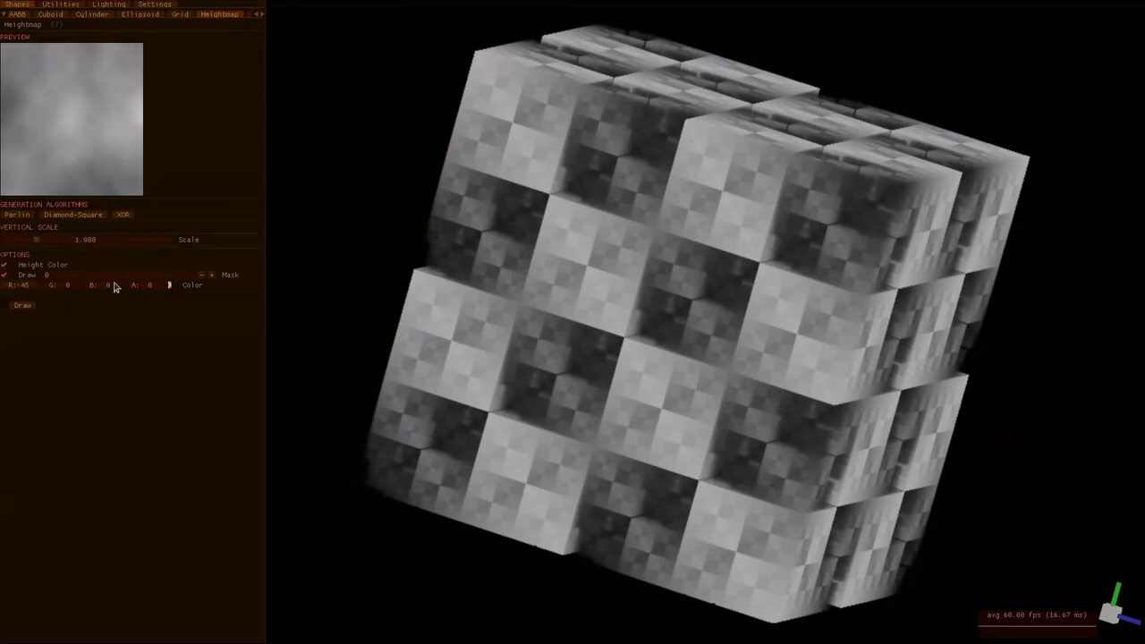
drag(136, 286, 253, 259)
drag(107, 291, 130, 255)
Draw the heightmap into the volume, then change the draw value from 255 to 0.
click(22, 305)
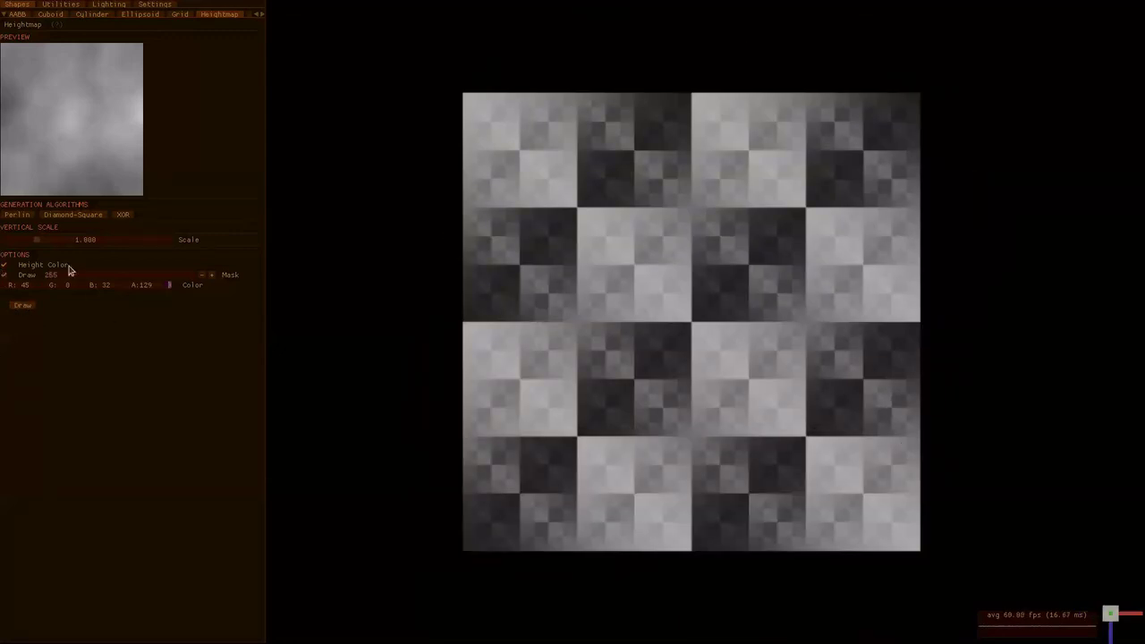
click(7, 276)
click(14, 276)
key(BackSpace)
key(BackSpace)
key(BackSpace)
text(0)
Set alpha to 0 and redraw the heightmap at vertical scale 2.172, viewing it from several angles.
drag(150, 285, 6, 286)
drag(71, 247, 154, 239)
click(27, 306)
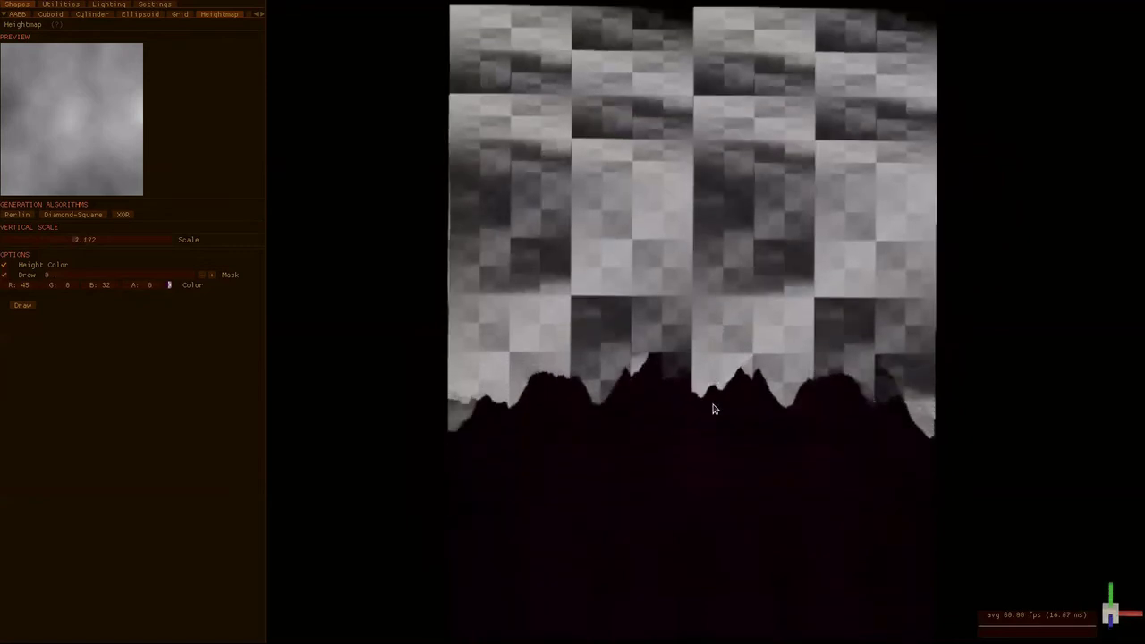
key(Up)
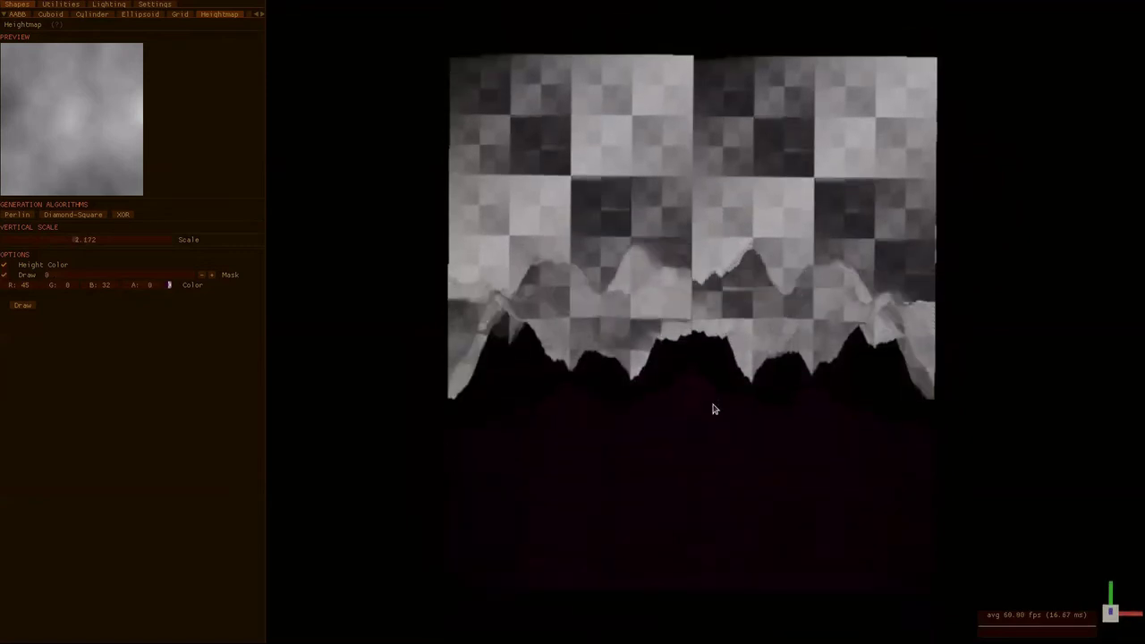
key(Up)
key(Left)
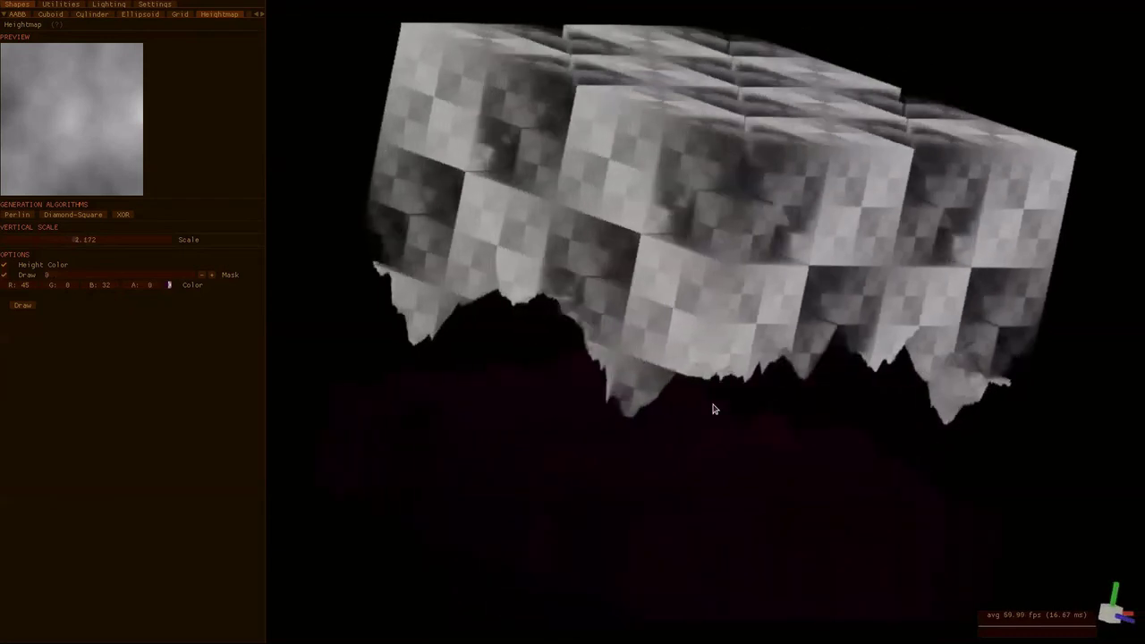
key(Left)
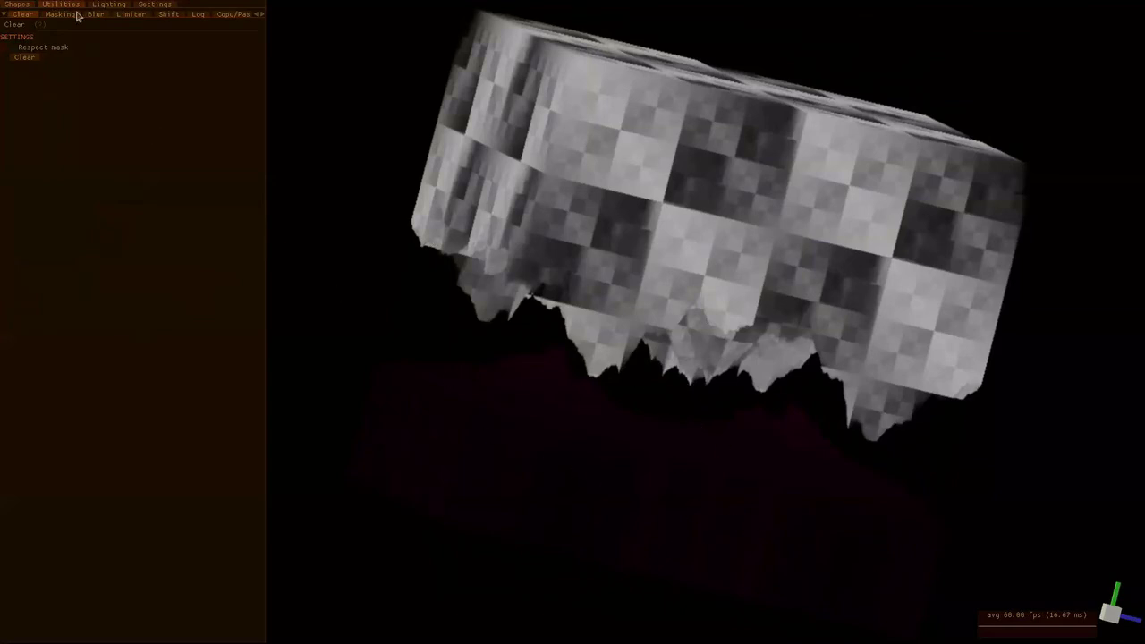
Clear existing lighting and add a blue-magenta point light with red set to 18.
click(105, 4)
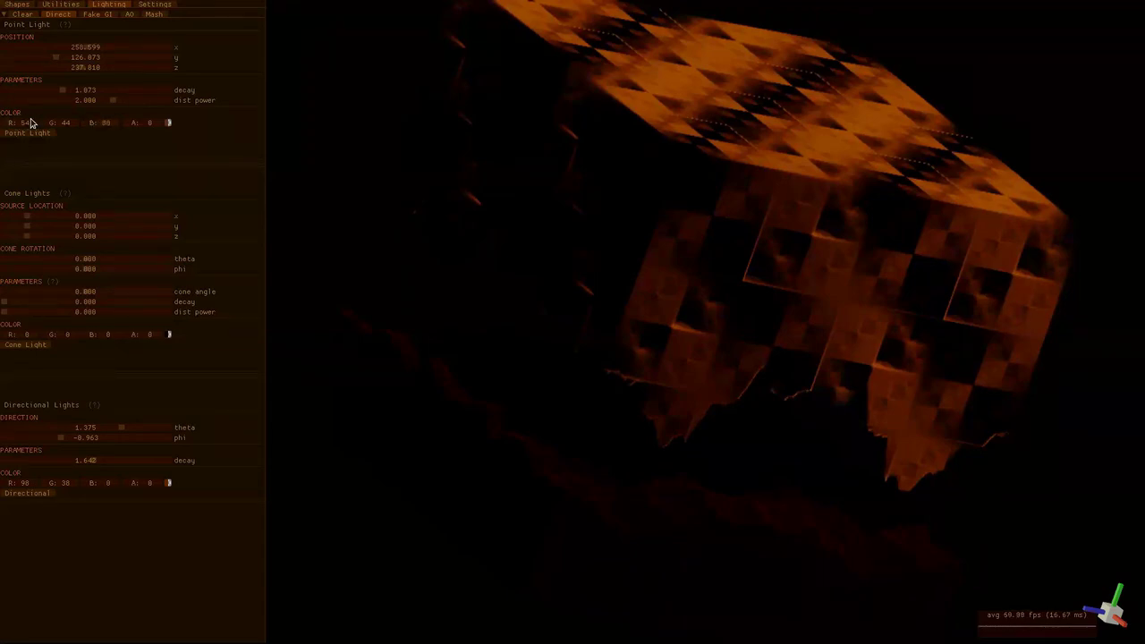
drag(30, 123, 11, 133)
click(25, 134)
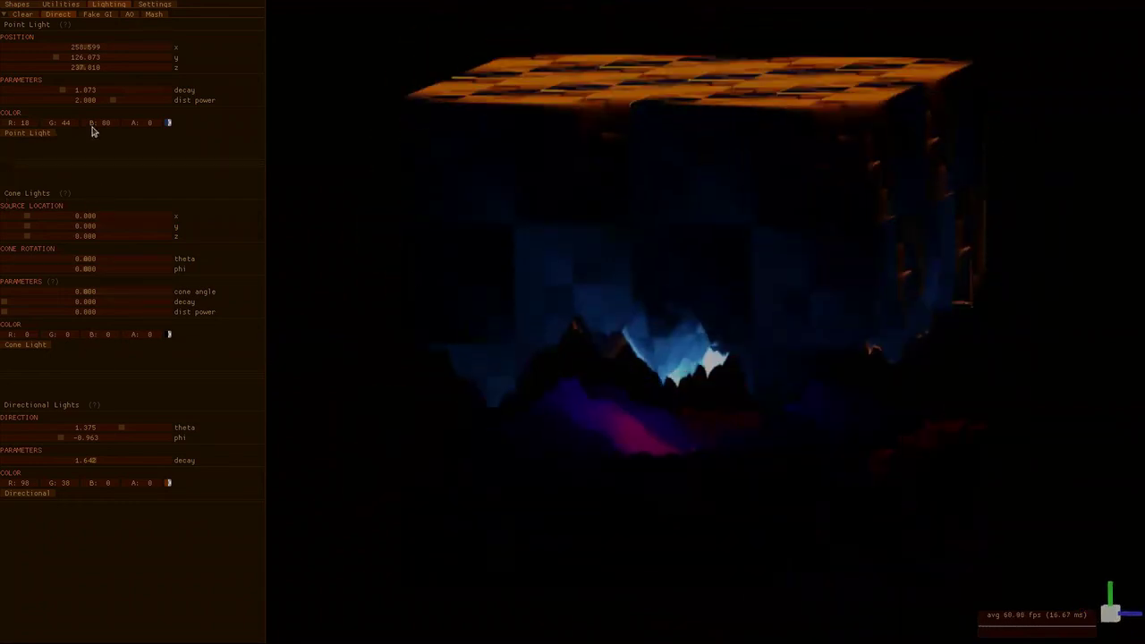
click(107, 15)
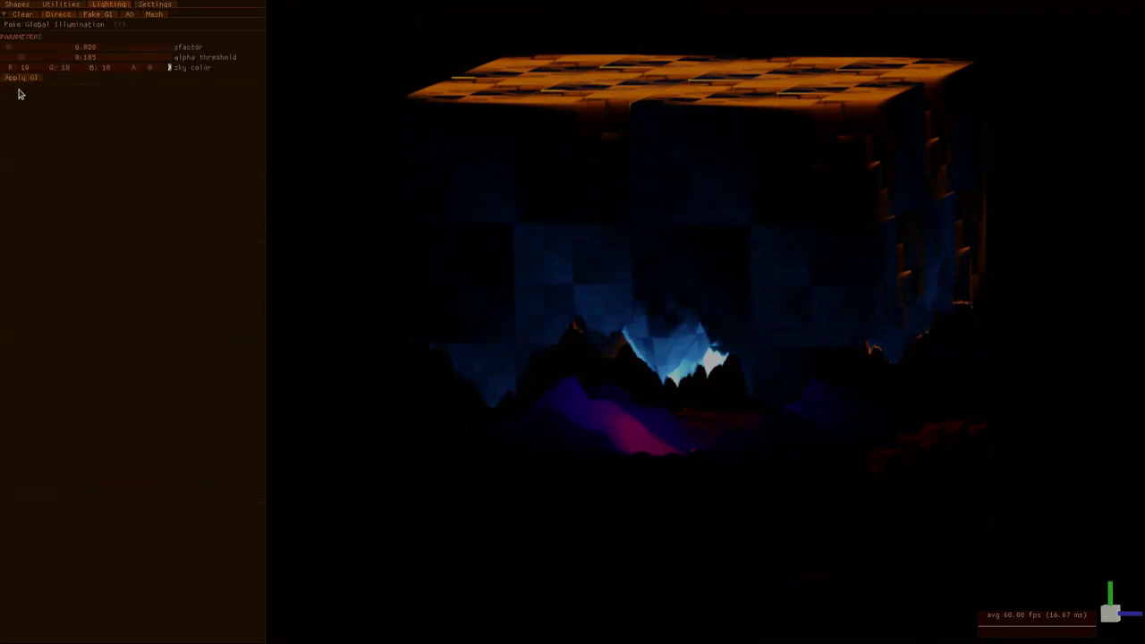
Preview the Perlin, Diamond-Square and XOR checkerboard heightmap algorithms.
click(59, 4)
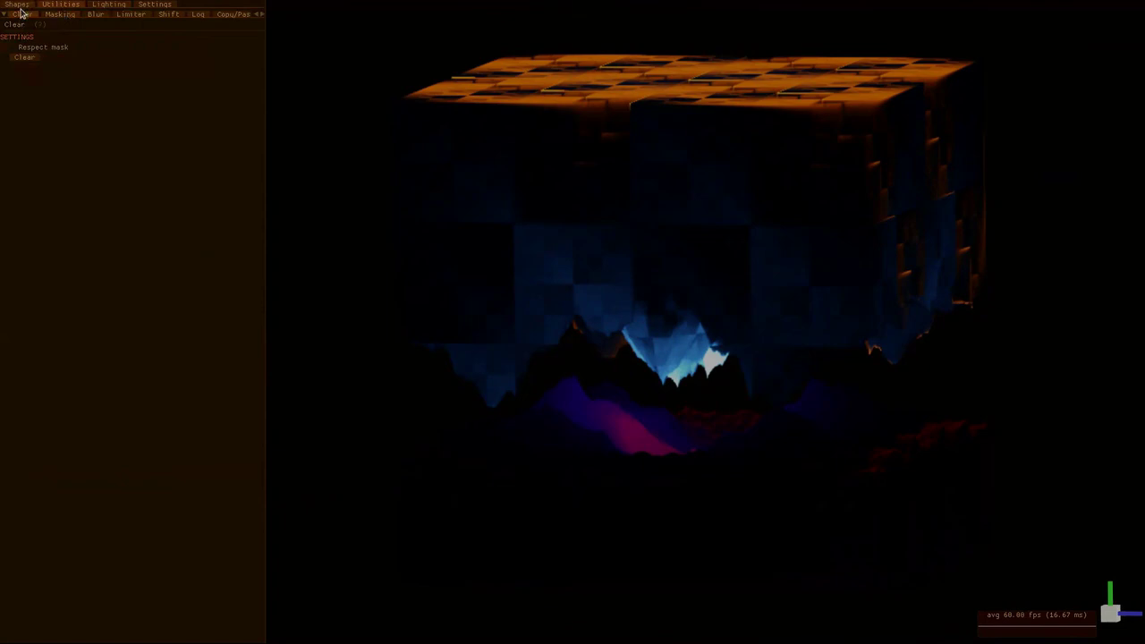
click(18, 5)
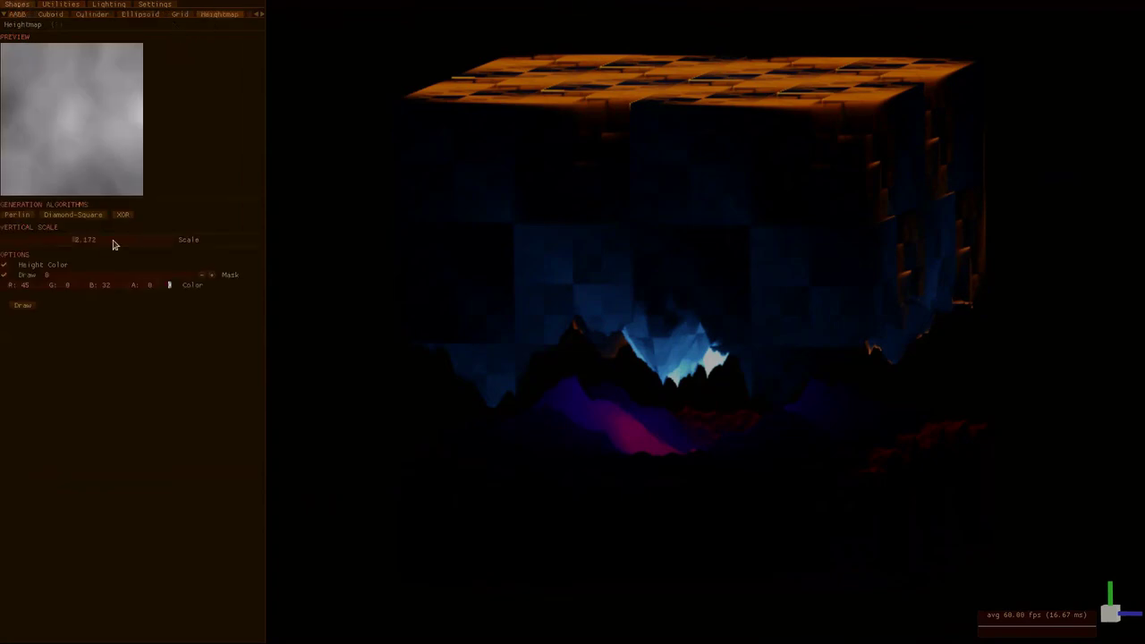
click(20, 217)
click(56, 220)
click(122, 219)
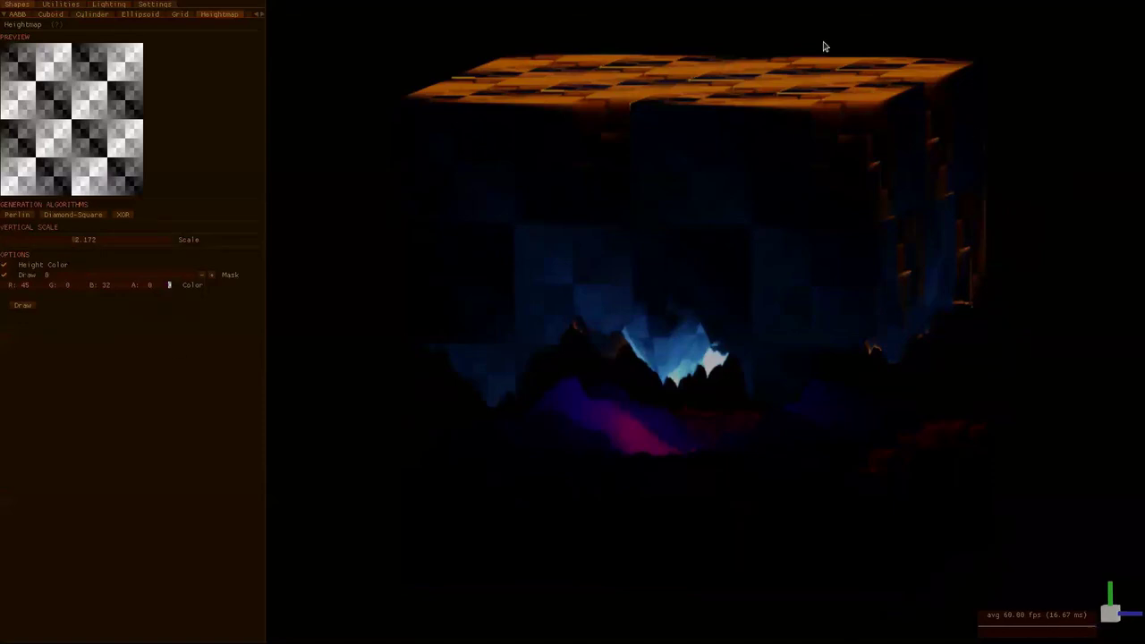
Step past the Noise, Sphere and Tube tabs to the Voxel Automata Terrain settings.
click(259, 15)
click(260, 15)
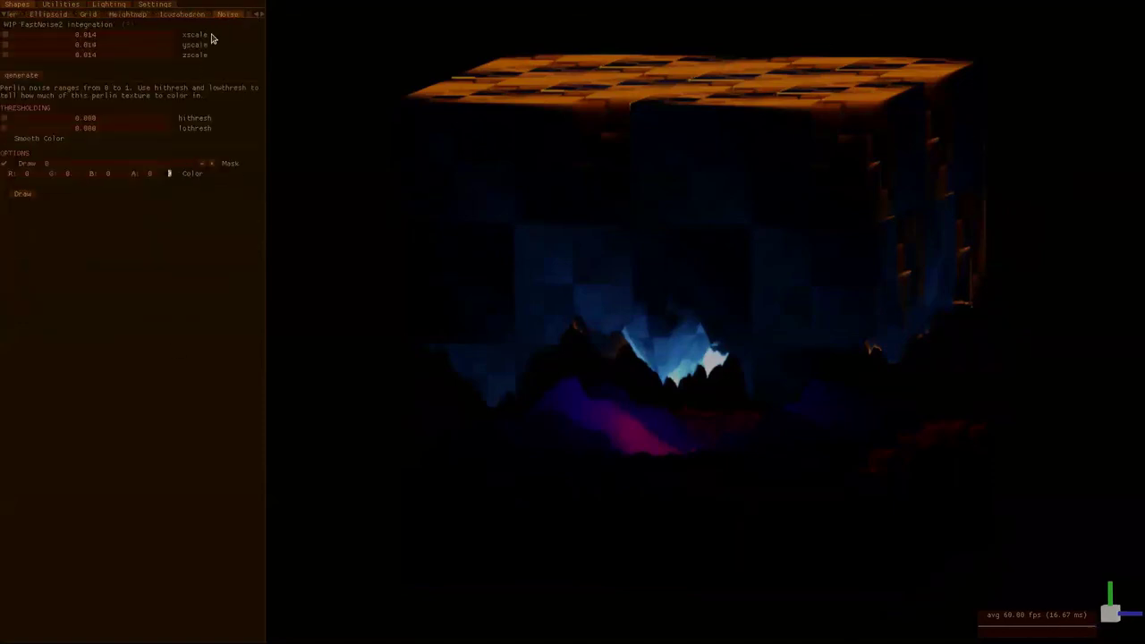
click(259, 15)
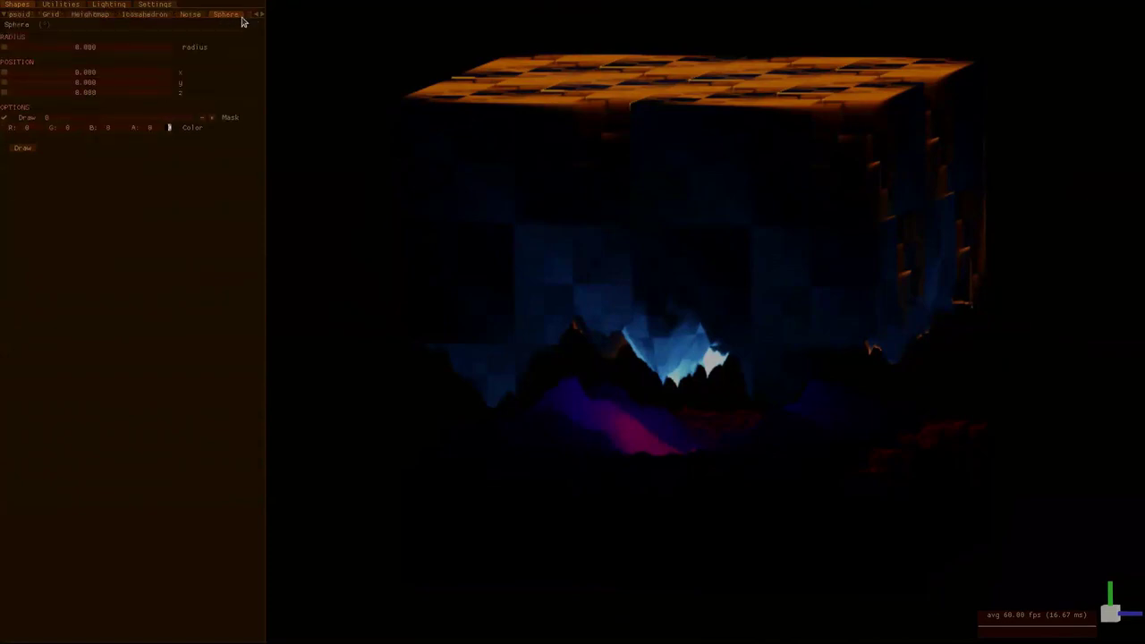
click(260, 15)
click(259, 14)
click(259, 14)
click(259, 15)
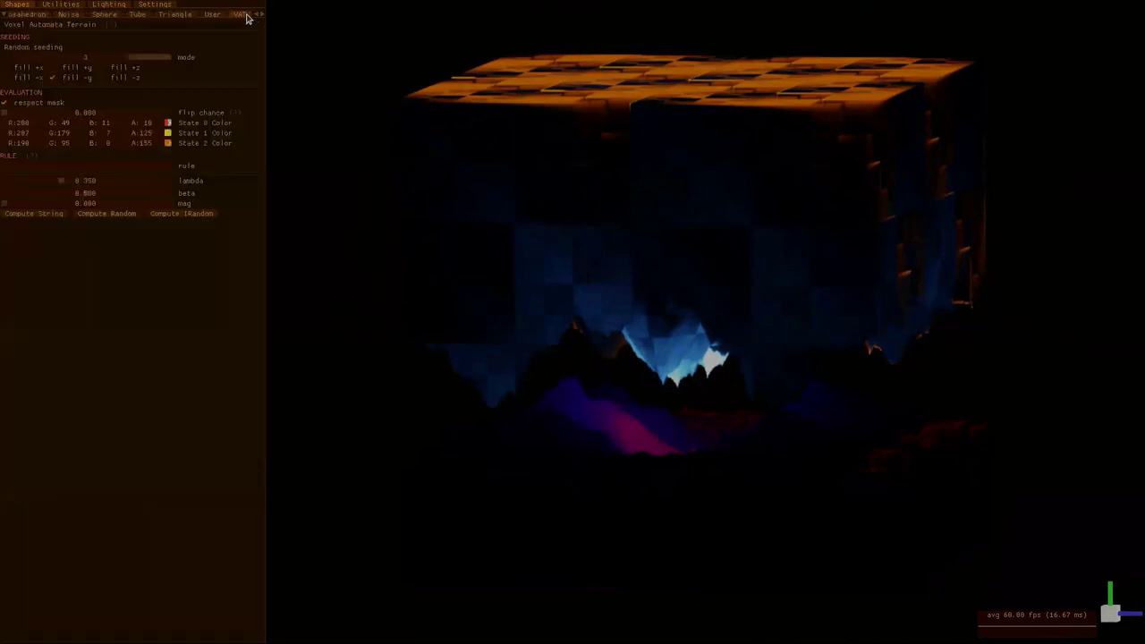
Enable fill -y seeding, clear the volume and generate new voxel automata terrain.
click(52, 78)
click(63, 6)
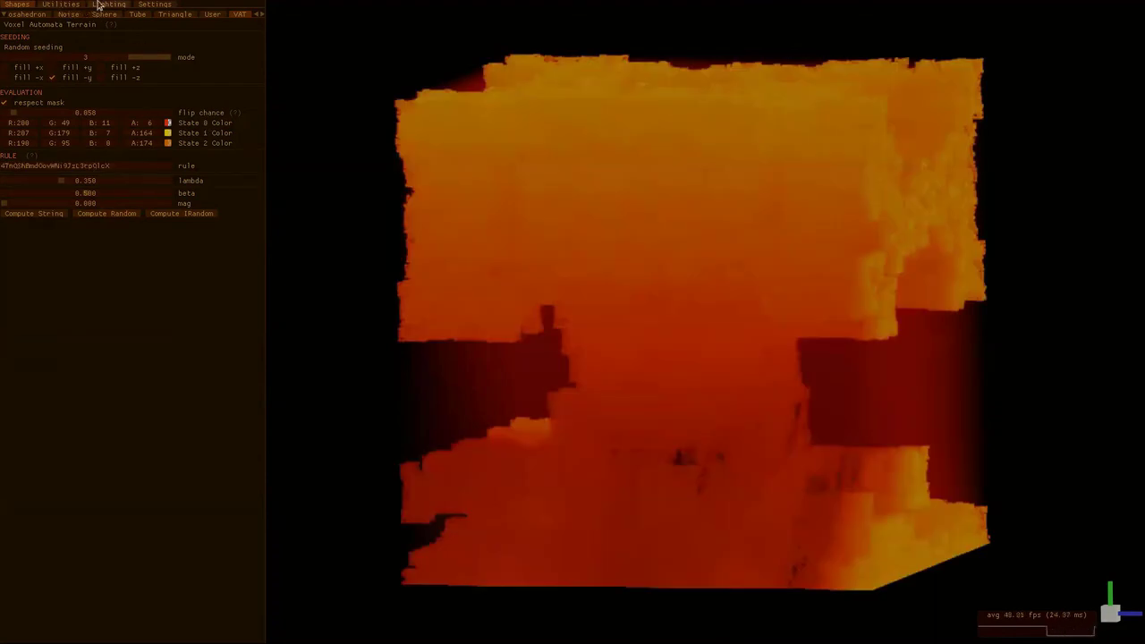
click(99, 4)
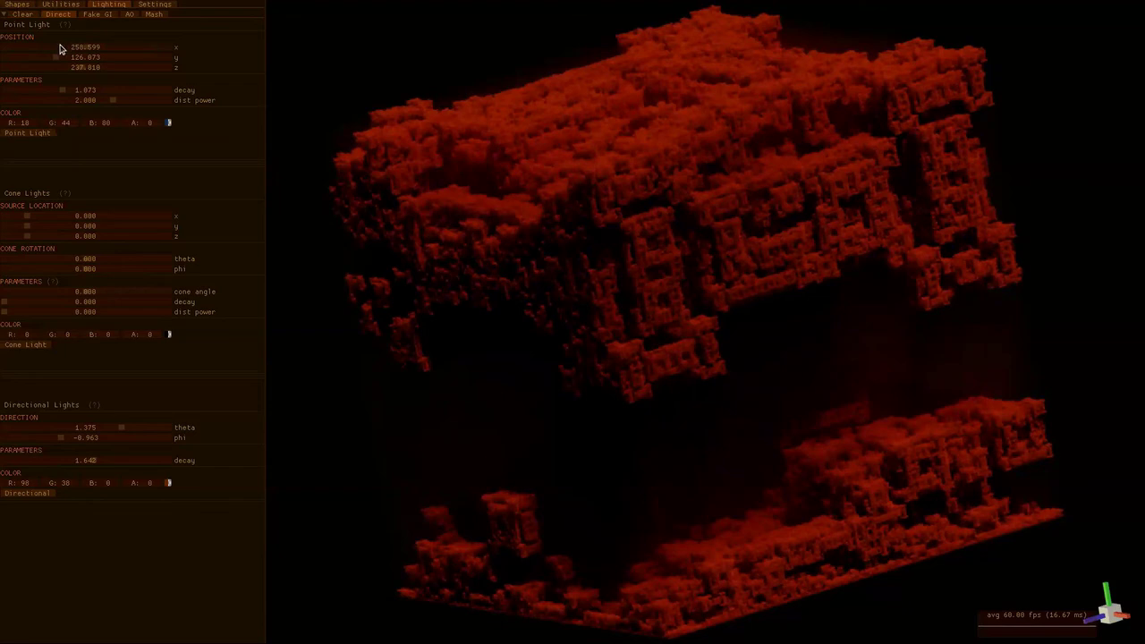
Add a yellow-green point light at x 131.270 and apply ambient occlusion.
drag(60, 49, 57, 49)
click(39, 136)
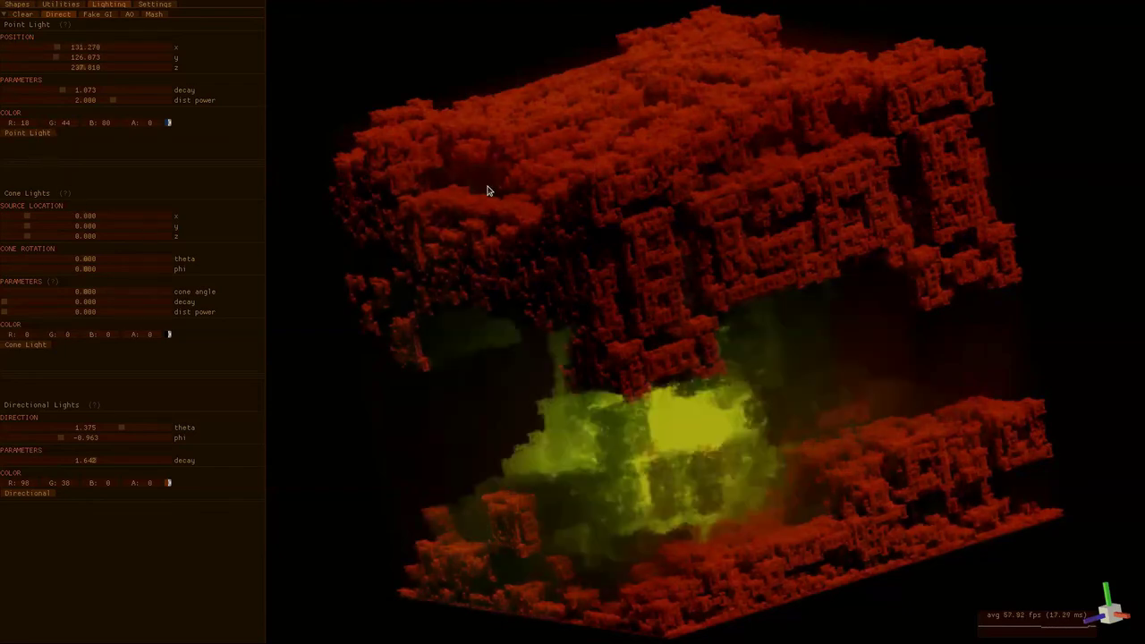
click(130, 15)
click(23, 58)
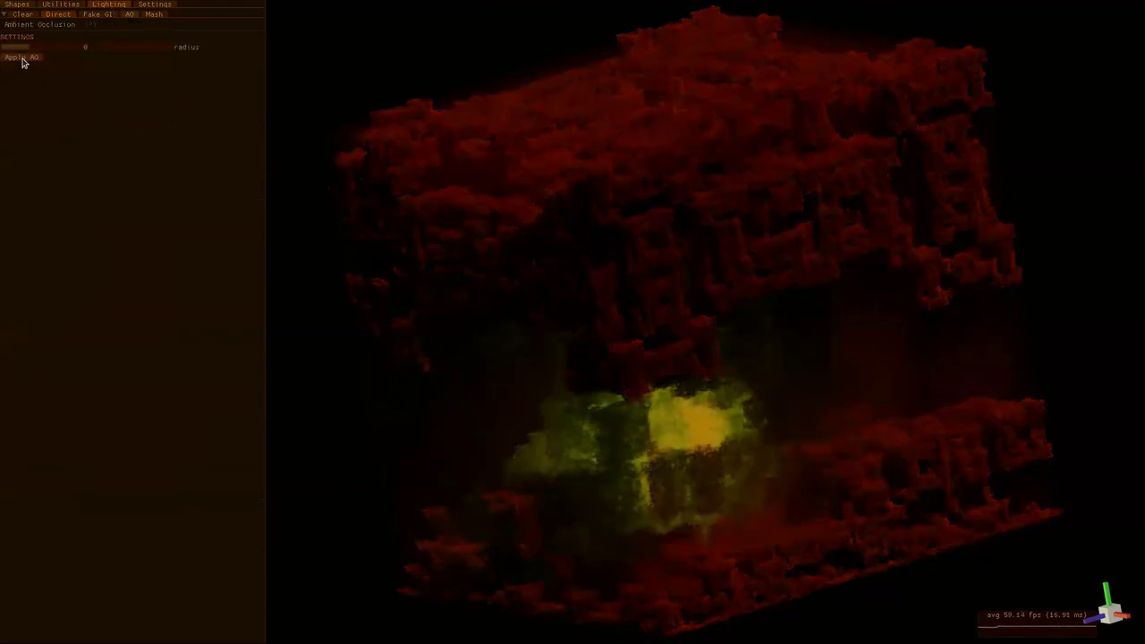